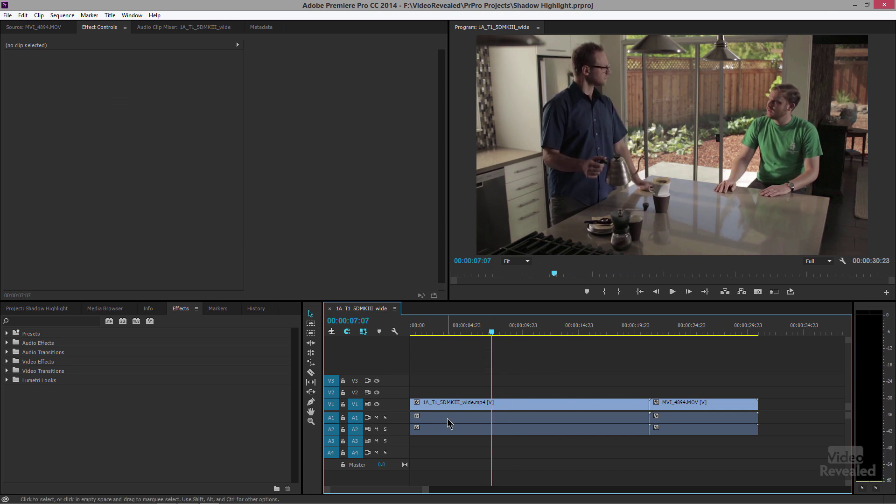
# - Search the Effects panel for 'shadow' and apply Shadow/Highlight to the selected kitchen clip
pyautogui.click(512, 407)
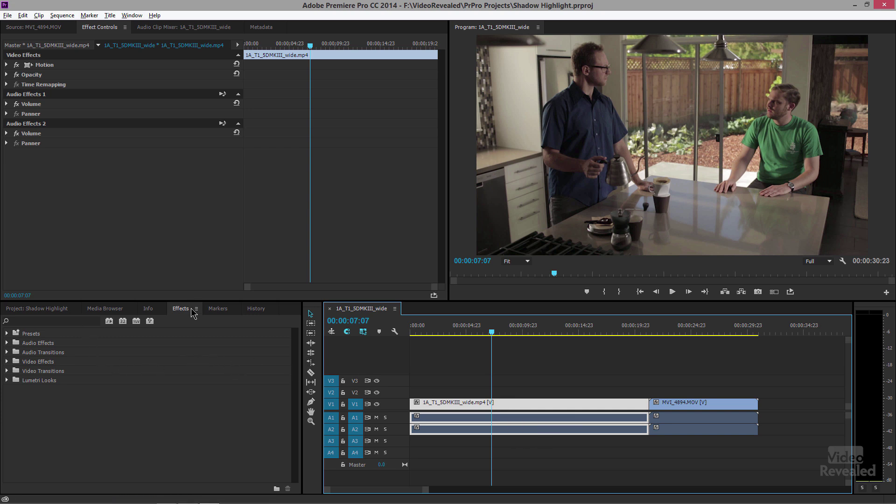
pyautogui.click(75, 321)
pyautogui.write('sjad')
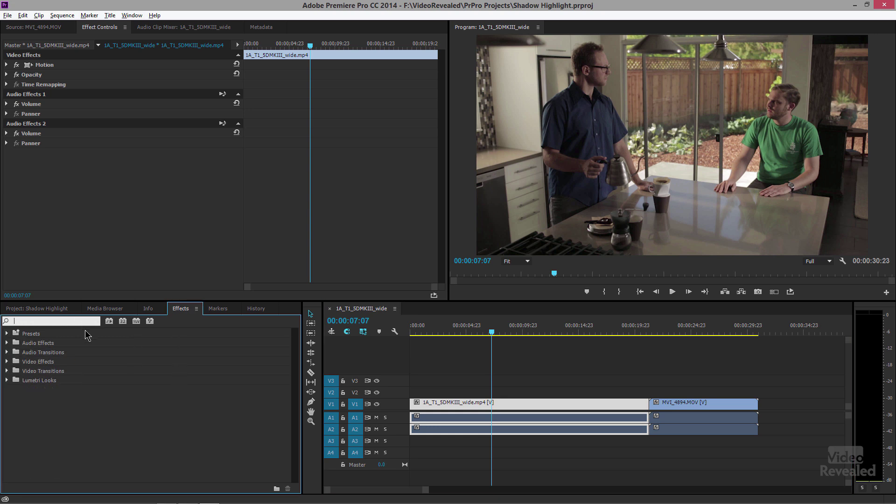
pyautogui.write('hadow')
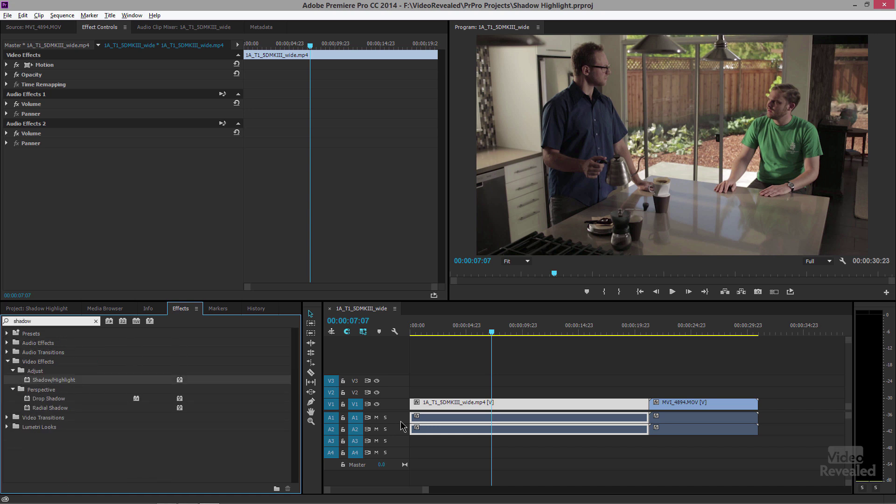
pyautogui.doubleClick(29, 384)
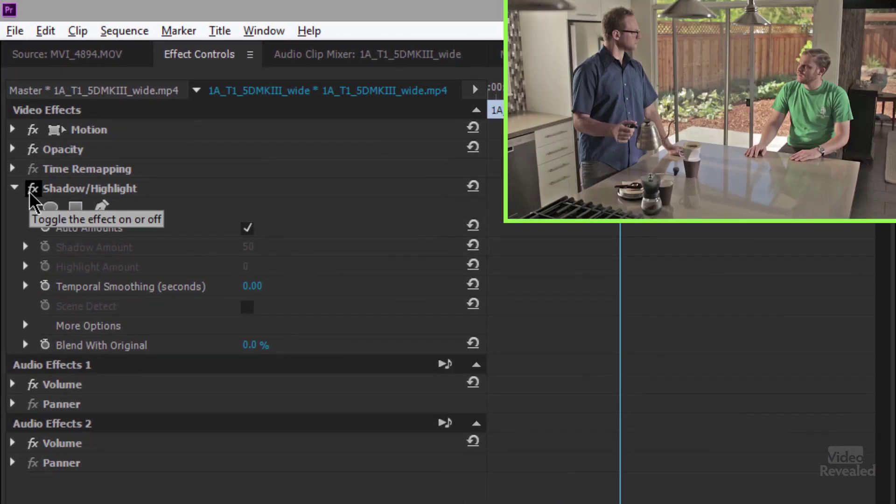
pyautogui.click(111, 56)
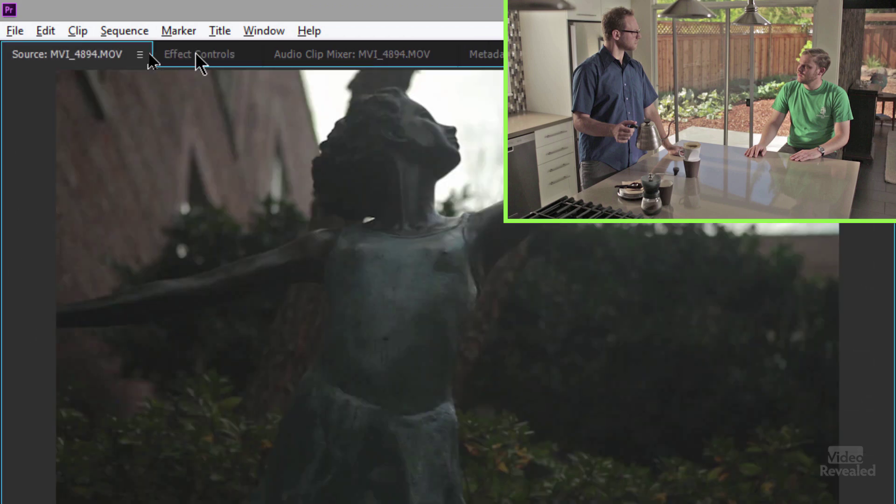
pyautogui.click(198, 55)
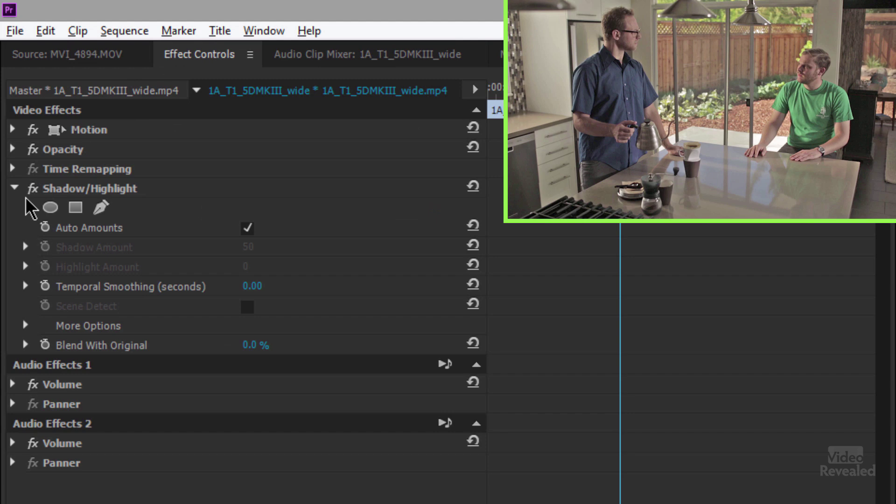
pyautogui.click(32, 189)
pyautogui.click(33, 189)
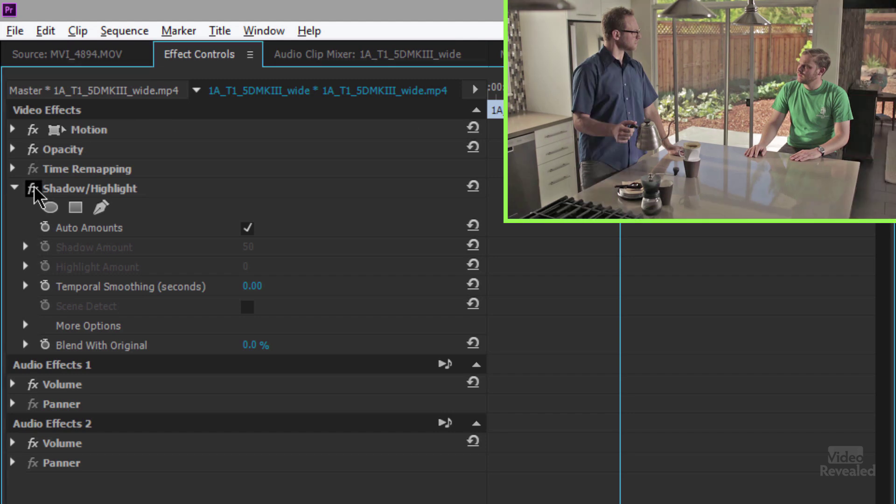
pyautogui.click(32, 189)
pyautogui.click(32, 189)
pyautogui.click(32, 189)
pyautogui.click(33, 189)
pyautogui.click(32, 189)
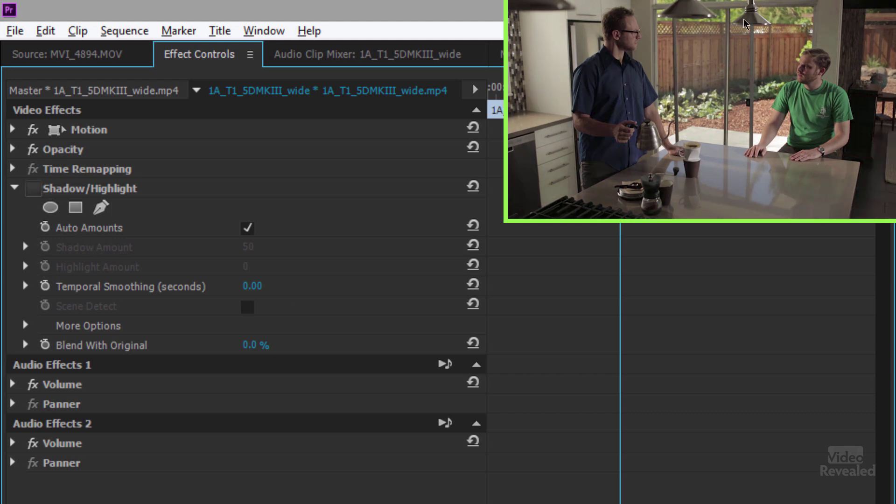
pyautogui.click(33, 189)
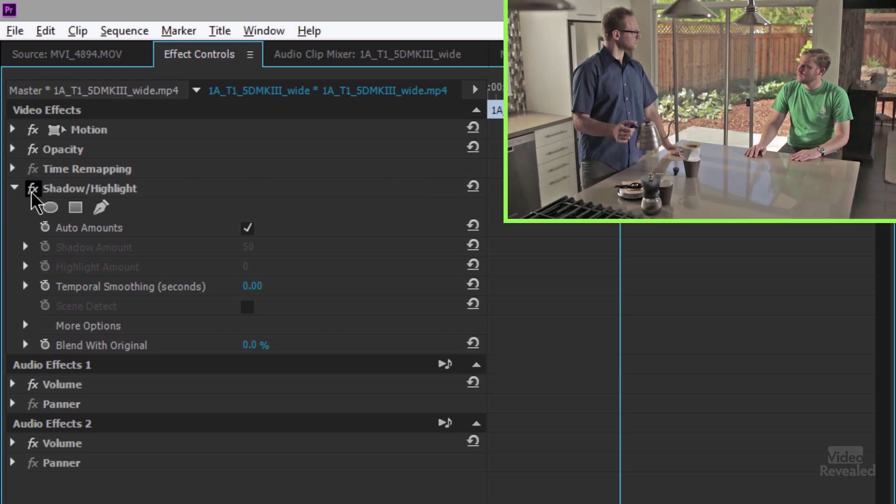
pyautogui.click(32, 189)
pyautogui.click(33, 189)
pyautogui.click(33, 189)
pyautogui.click(32, 189)
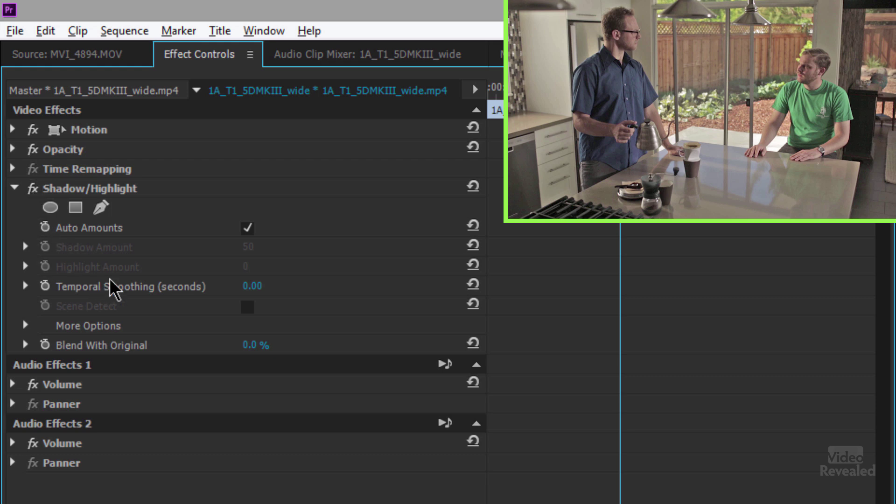
pyautogui.click(248, 229)
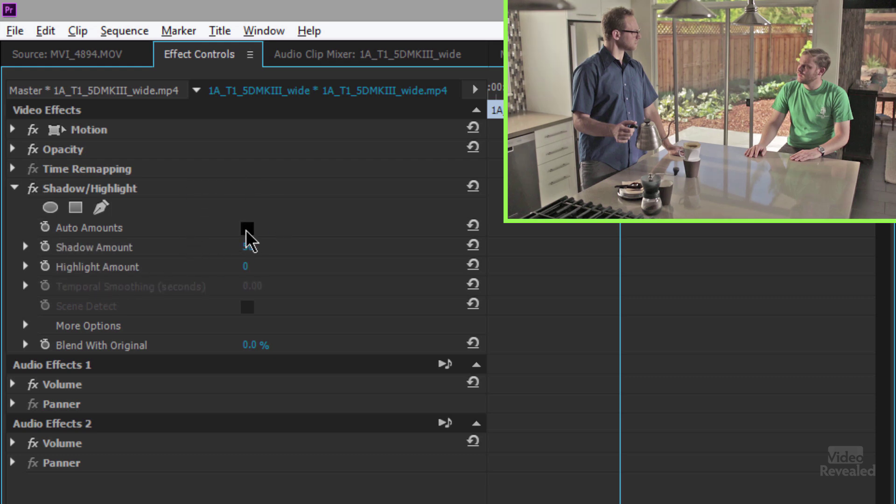
pyautogui.click(247, 228)
pyautogui.click(247, 229)
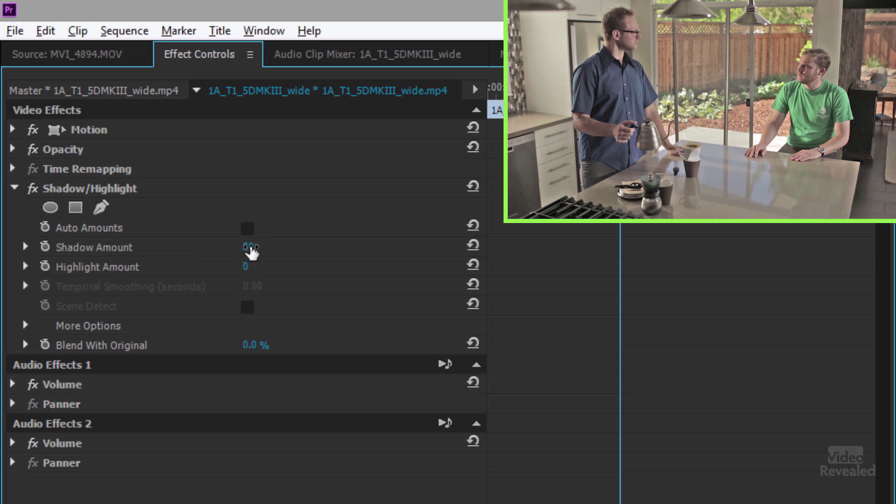
pyautogui.moveTo(245, 266)
pyautogui.mouseDown()
pyautogui.moveTo(299, 266)
pyautogui.moveTo(252, 266)
pyautogui.mouseUp()
pyautogui.click(247, 228)
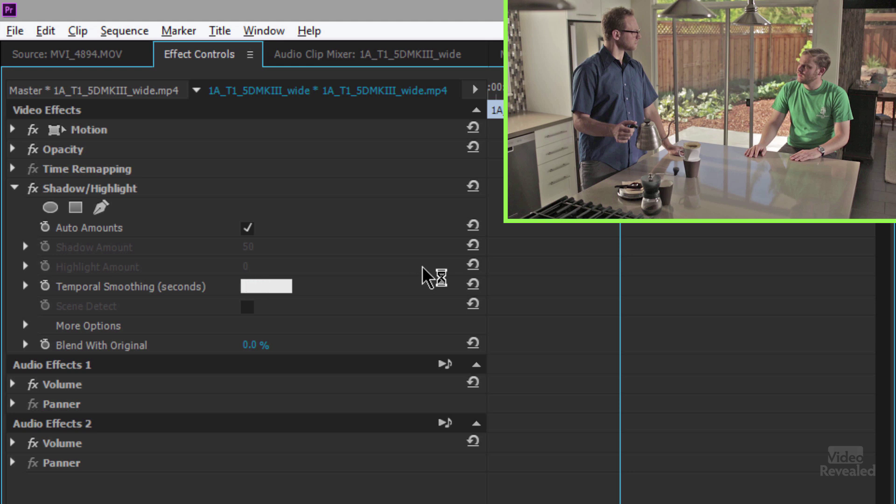
# - Confirm 1.00 seconds Temporal Smoothing on the kitchen clip's Shadow/Highlight effect
pyautogui.press('Return')
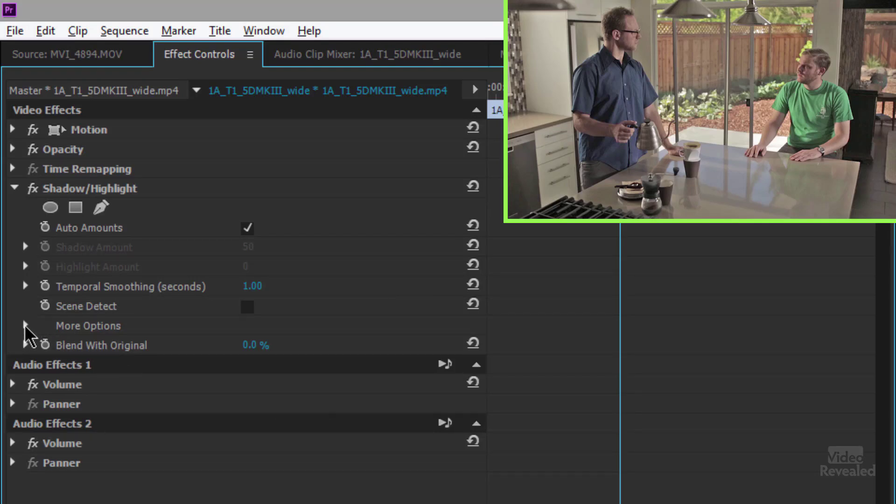
# - Expand More Options and bring the Shadow Tonal Width to 48
pyautogui.click(25, 325)
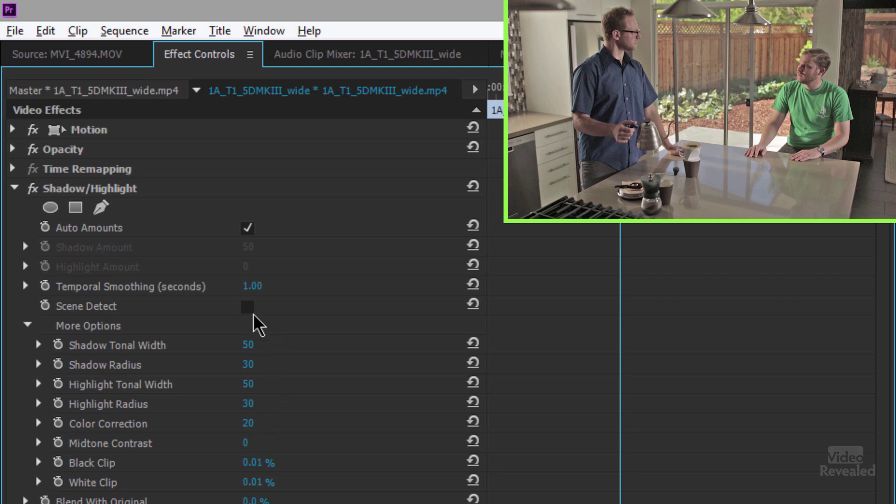
pyautogui.click(248, 345)
pyautogui.write('100')
pyautogui.press('Return')
pyautogui.moveTo(248, 345)
pyautogui.mouseDown()
pyautogui.moveTo(202, 345)
pyautogui.moveTo(276, 346)
pyautogui.moveTo(265, 346)
pyautogui.mouseUp()
# - Set Shadow Radius to 60, Midtone Contrast to 15 and Color Correction to 23
pyautogui.moveTo(247, 364)
pyautogui.mouseDown()
pyautogui.moveTo(280, 365)
pyautogui.moveTo(206, 364)
pyautogui.moveTo(260, 364)
pyautogui.mouseUp()
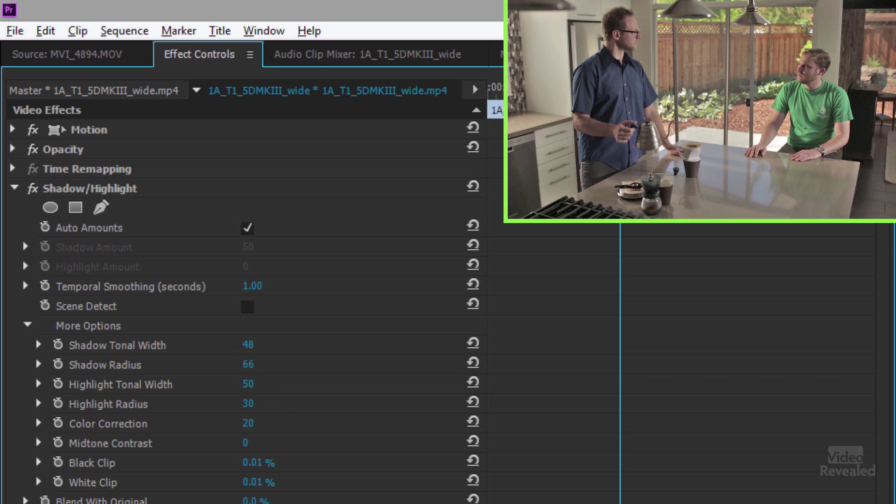
pyautogui.moveTo(248, 364); pyautogui.dragTo(248, 365)
pyautogui.moveTo(248, 443); pyautogui.dragTo(222, 442)
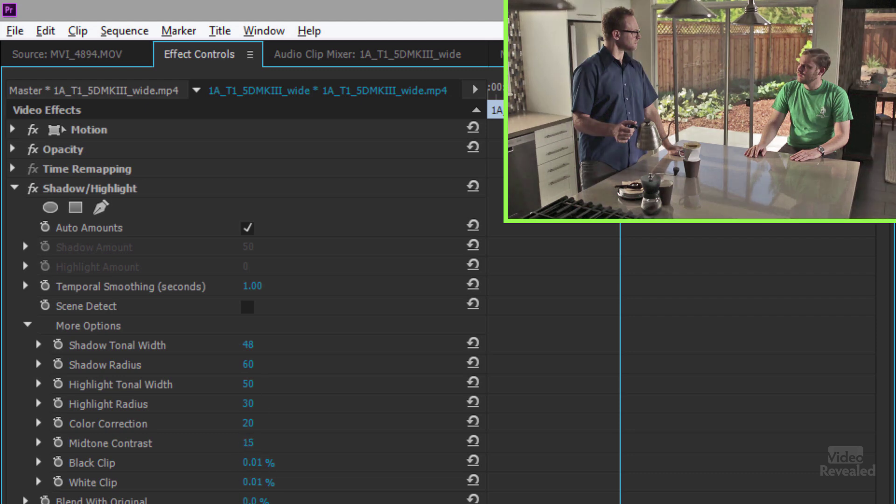
pyautogui.moveTo(250, 424); pyautogui.dragTo(258, 424)
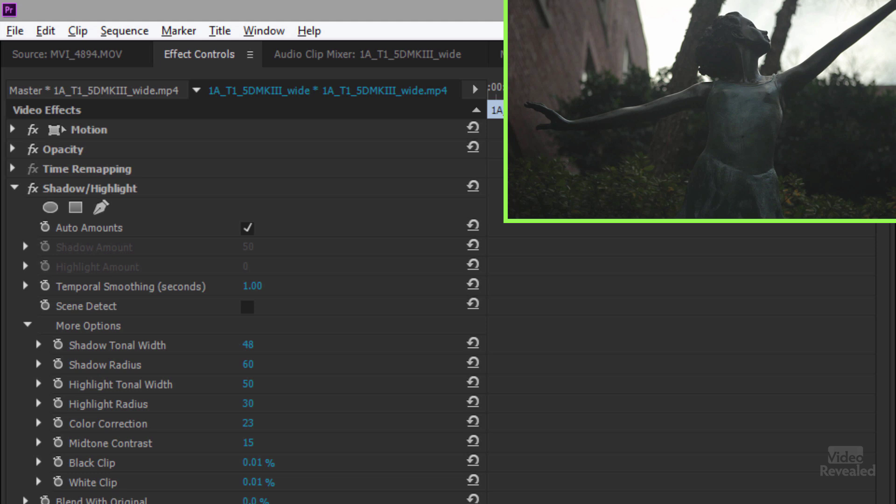
# - Move to statue clip MVI_4894.MOV and toggle its Shadow/Highlight off and on to compare
pyautogui.press('Down')
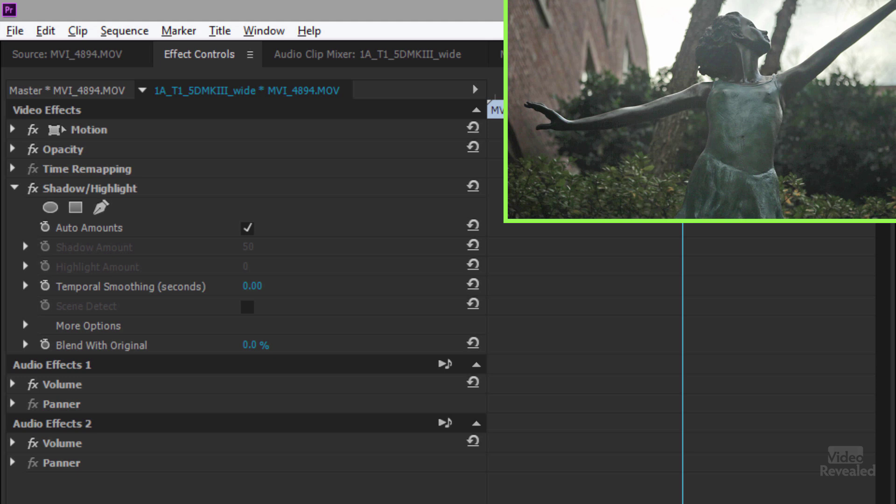
pyautogui.click(33, 188)
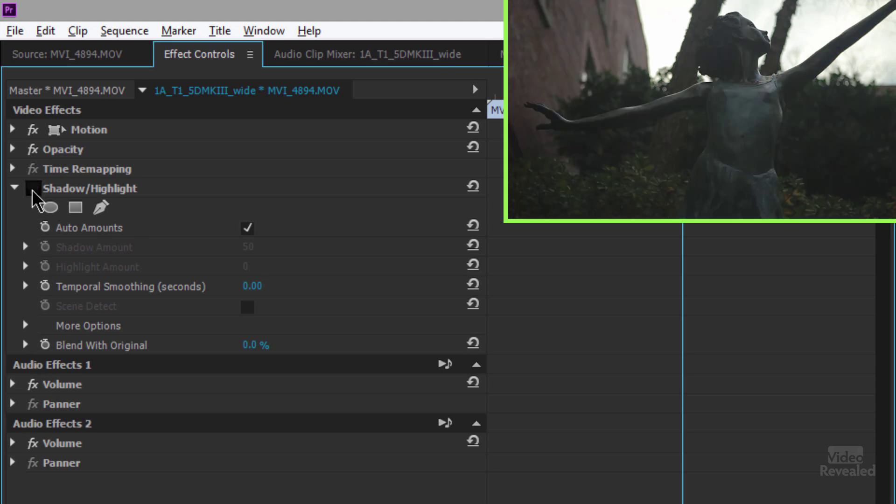
pyautogui.click(32, 189)
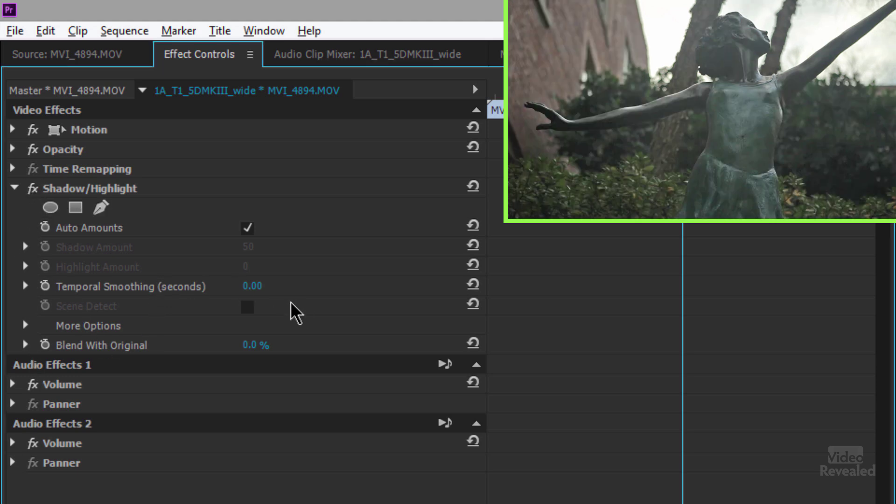
# - Set the statue clip's Temporal Smoothing to 1.00 seconds and play it back
pyautogui.click(251, 287)
pyautogui.write('1')
pyautogui.press('Return')
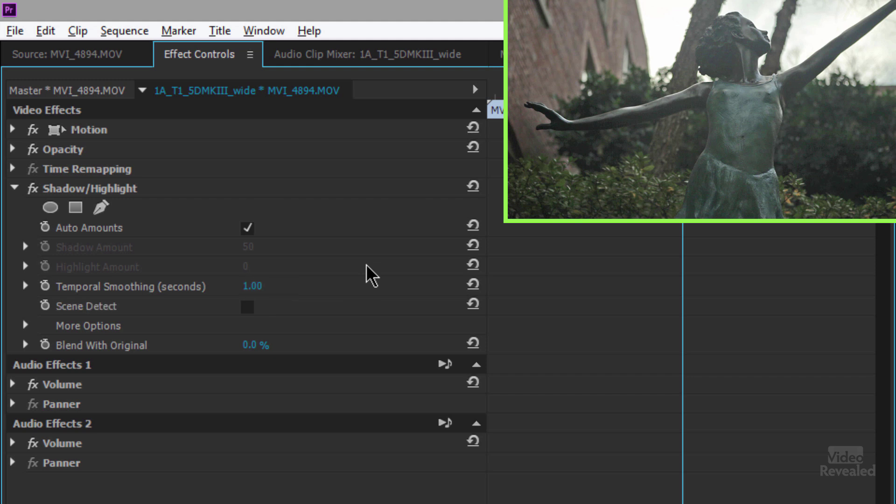
pyautogui.press('space')
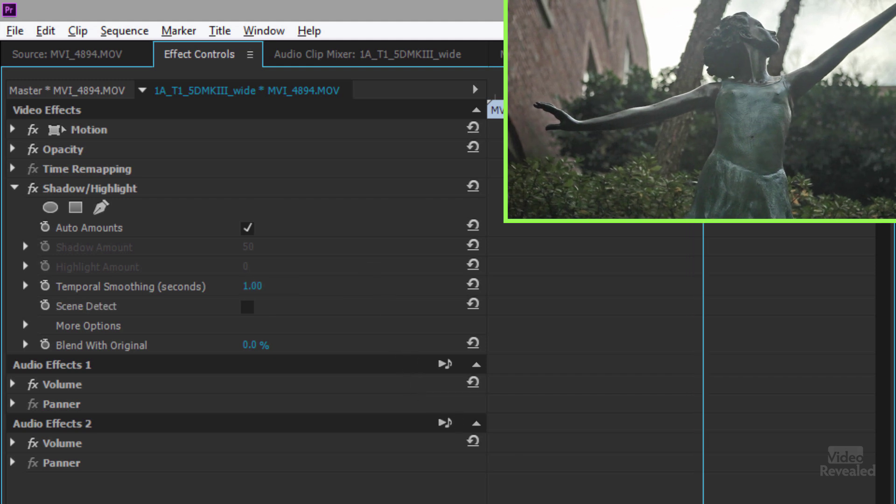